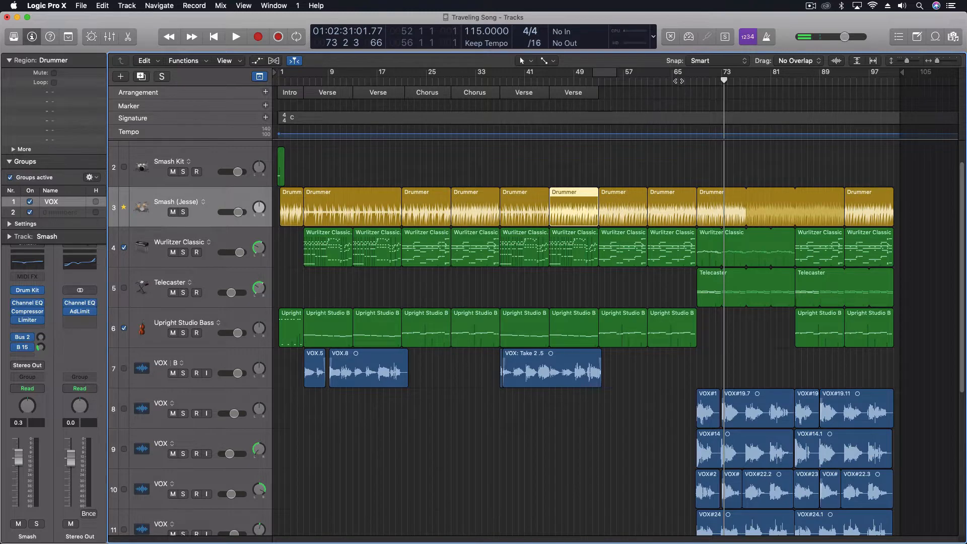
# Play the song from bar 64 to hear the transition into the section at bar 69.
pyautogui.moveTo(670, 81)
pyautogui.mouseDown()
pyautogui.moveTo(660, 80)
pyautogui.moveTo(669, 82)
pyautogui.mouseUp()
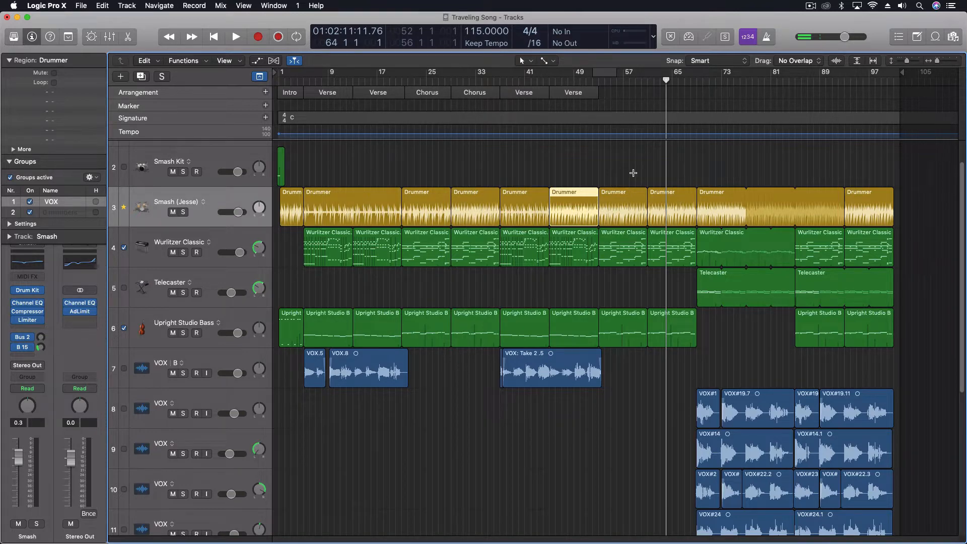
pyautogui.press('space')
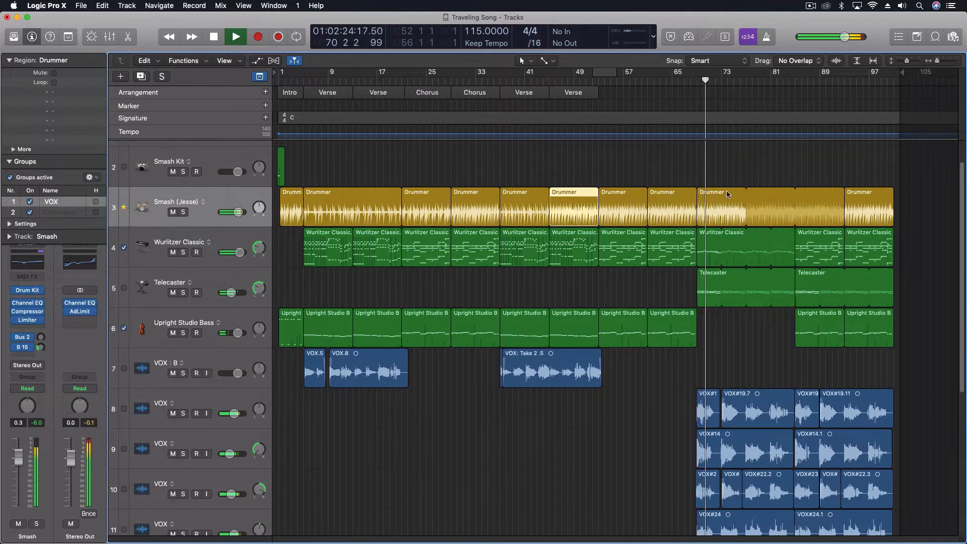
pyautogui.press('space')
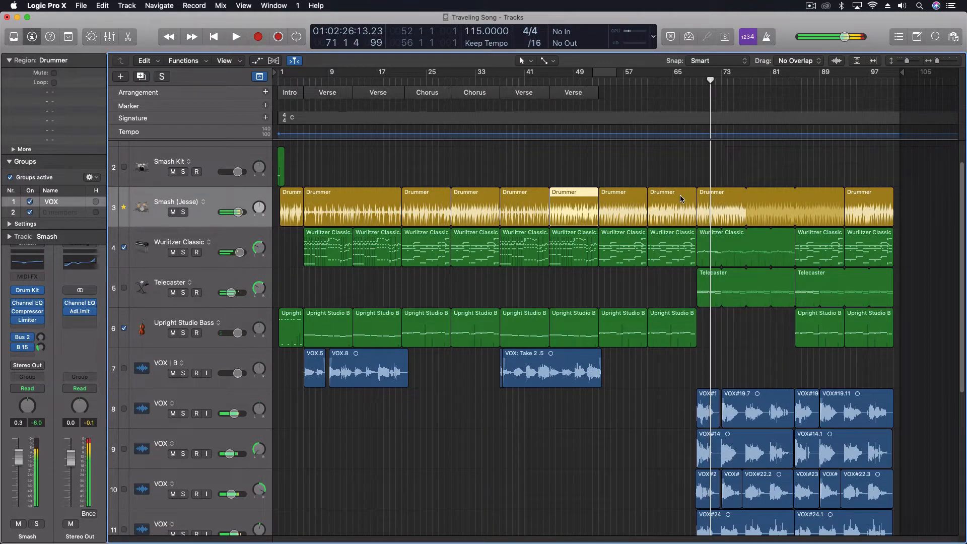
# Compare the Drummer settings of the region starting at bar 61 with those of the region starting at bar 69.
pyautogui.doubleClick(680, 195)
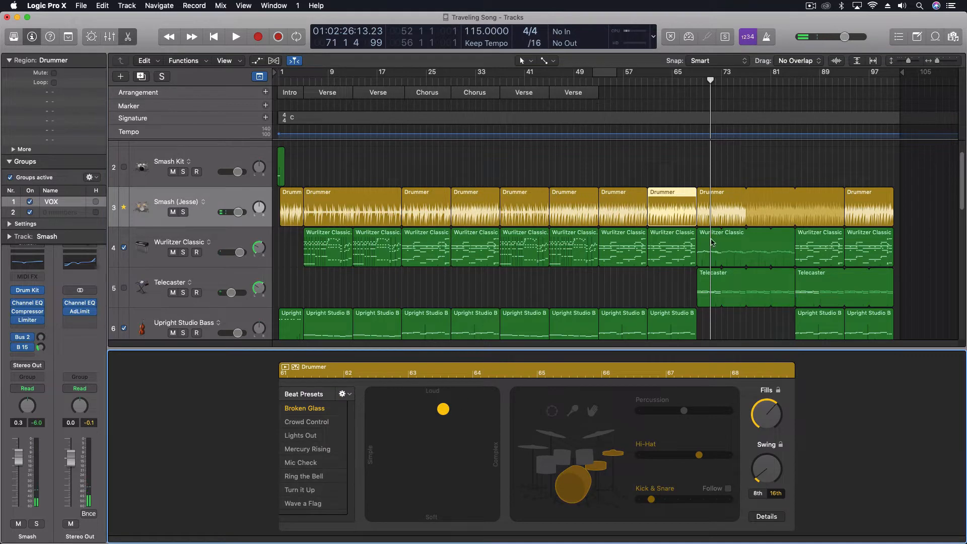
pyautogui.click(717, 196)
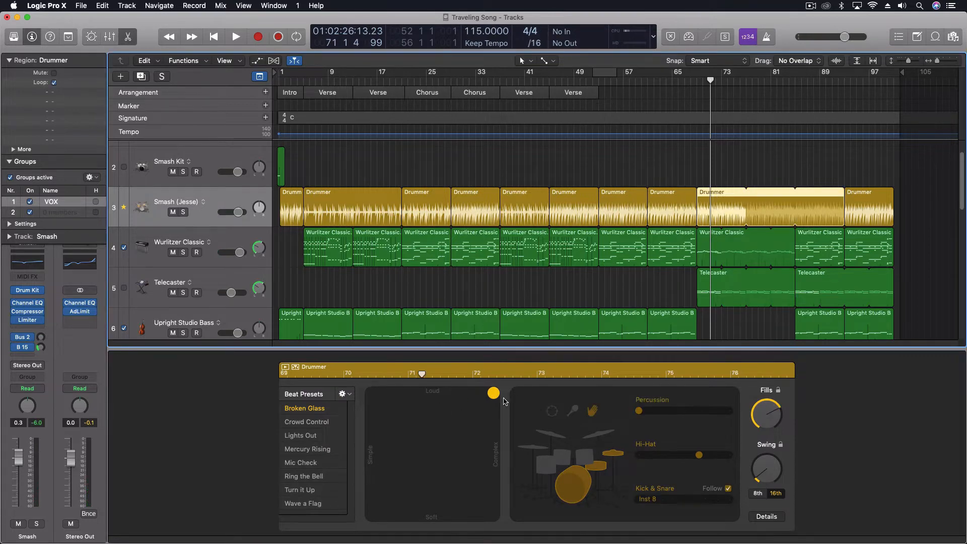
pyautogui.click(684, 195)
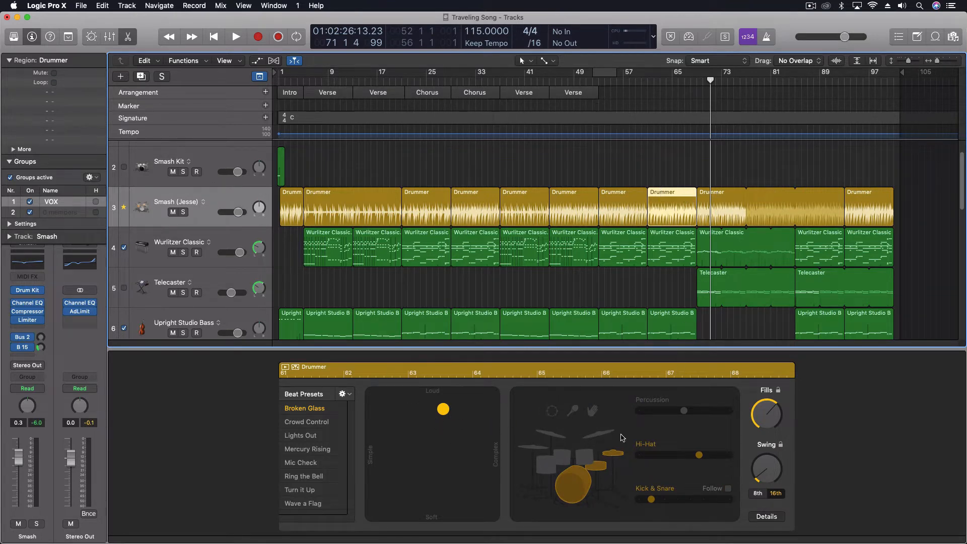
pyautogui.moveTo(724, 189); pyautogui.dragTo(680, 195)
pyautogui.click(723, 192)
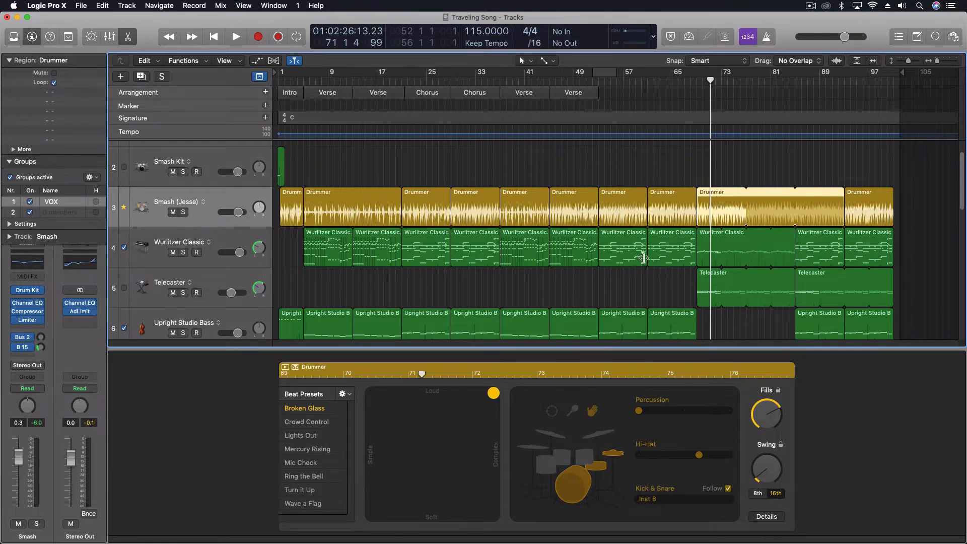
pyautogui.click(680, 197)
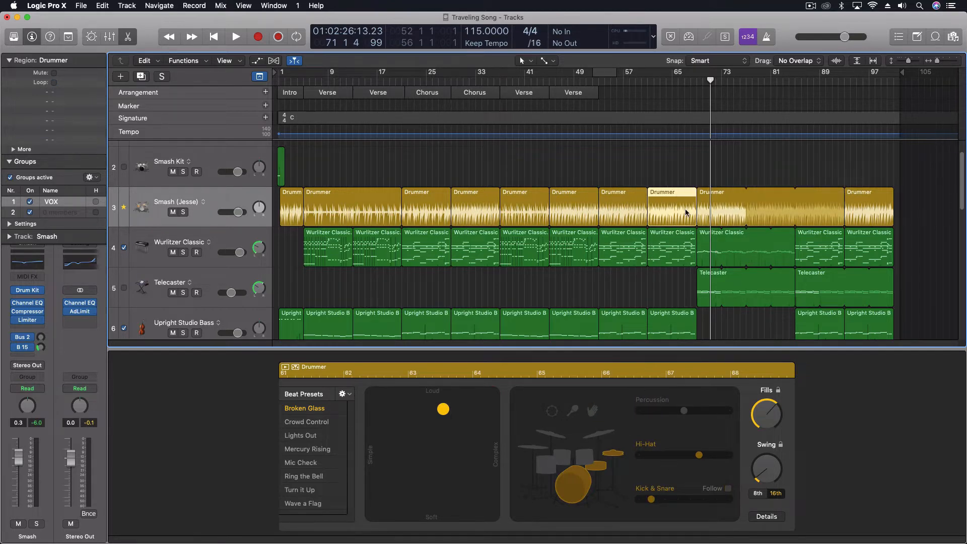
pyautogui.moveTo(652, 500)
pyautogui.click(712, 196)
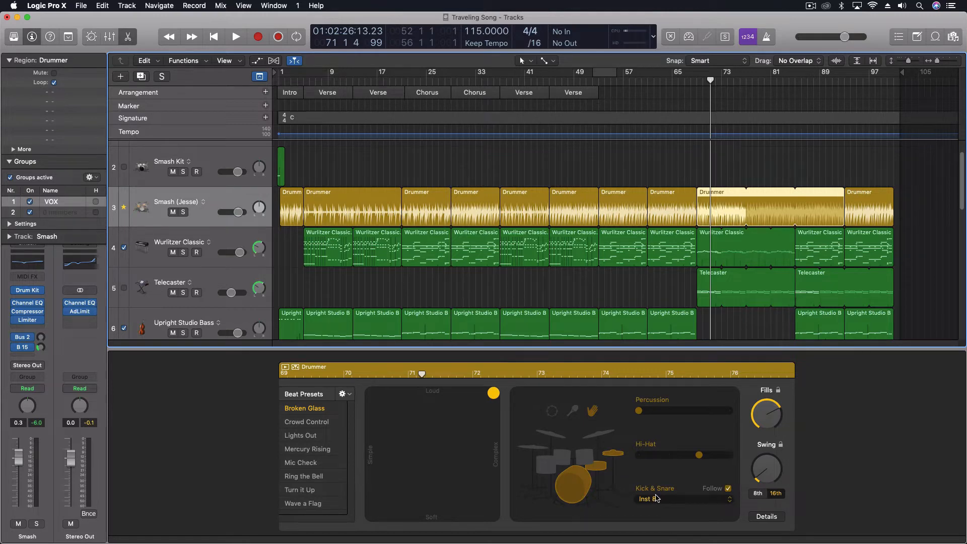
pyautogui.click(677, 195)
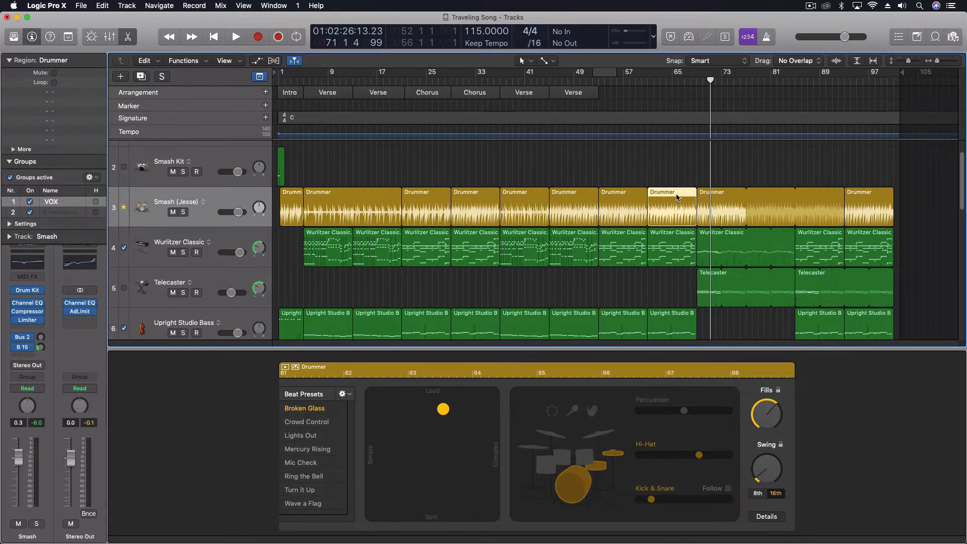
# Move the playhead to bar 66 and close the Drummer Editor.
pyautogui.click(685, 81)
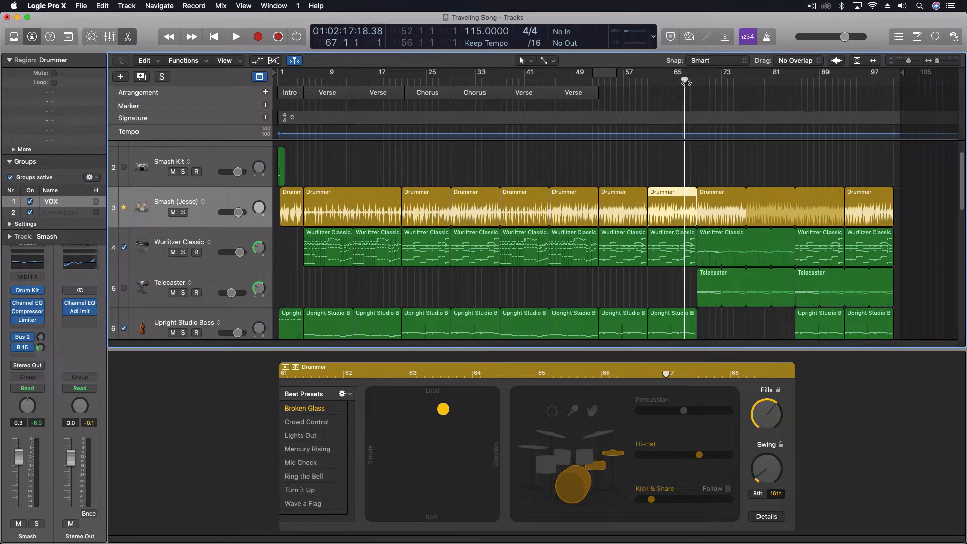
pyautogui.moveTo(685, 80); pyautogui.dragTo(678, 80)
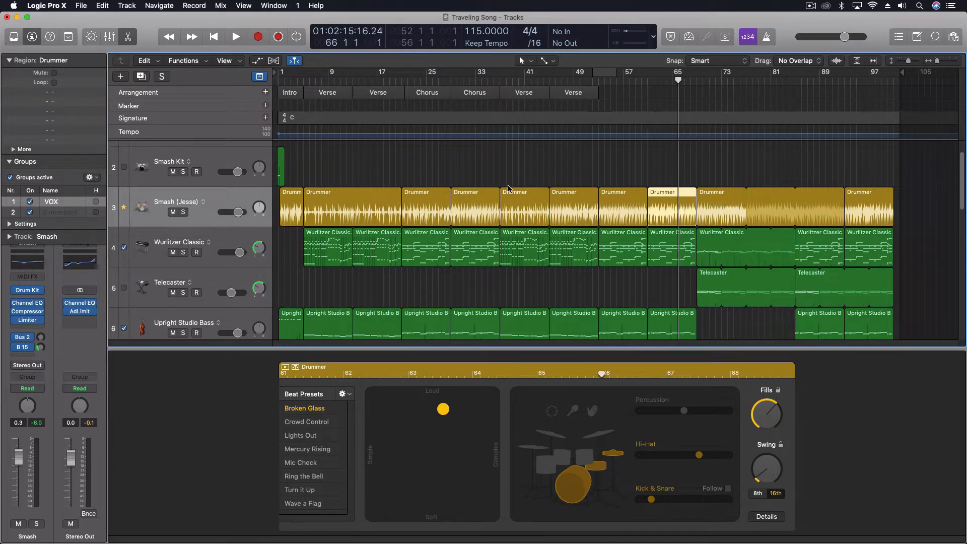
pyautogui.click(121, 39)
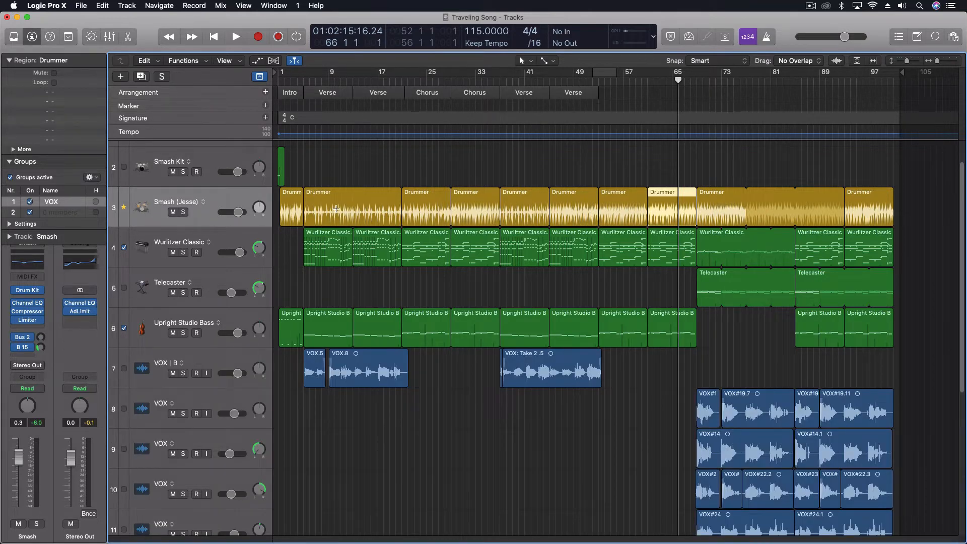
# Show track automation and set the Smash (Jesse) track's automation parameter to the Drum Kit's Kick Tune.
pyautogui.press('a')
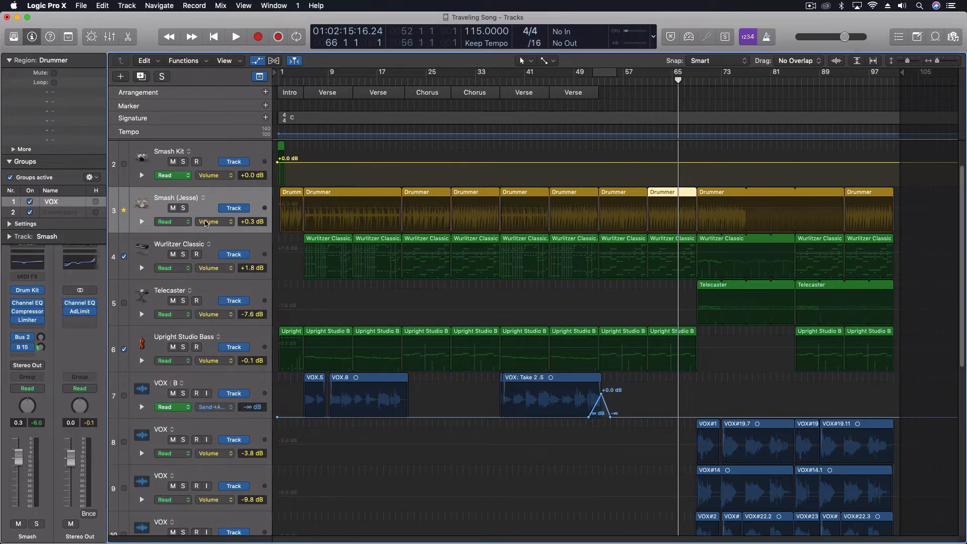
pyautogui.click(206, 222)
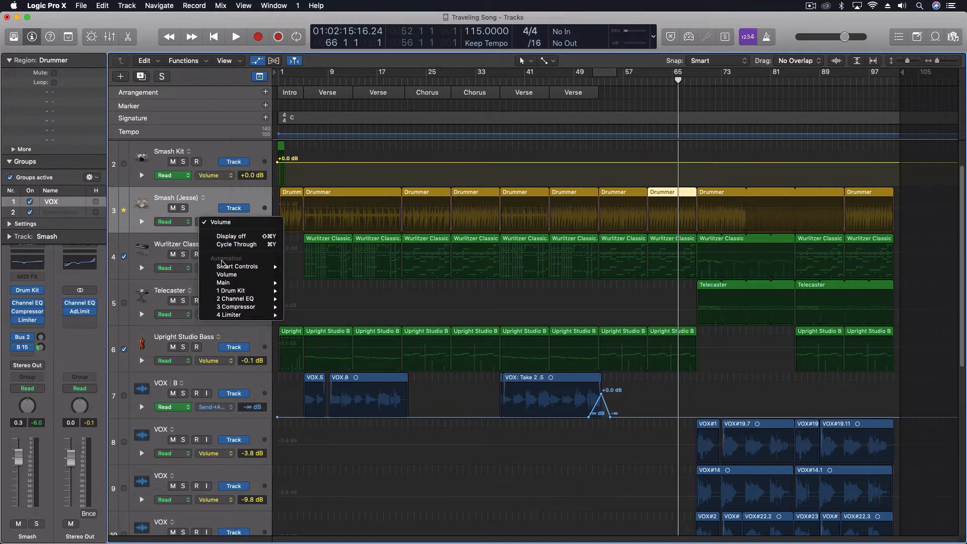
pyautogui.moveTo(225, 290)
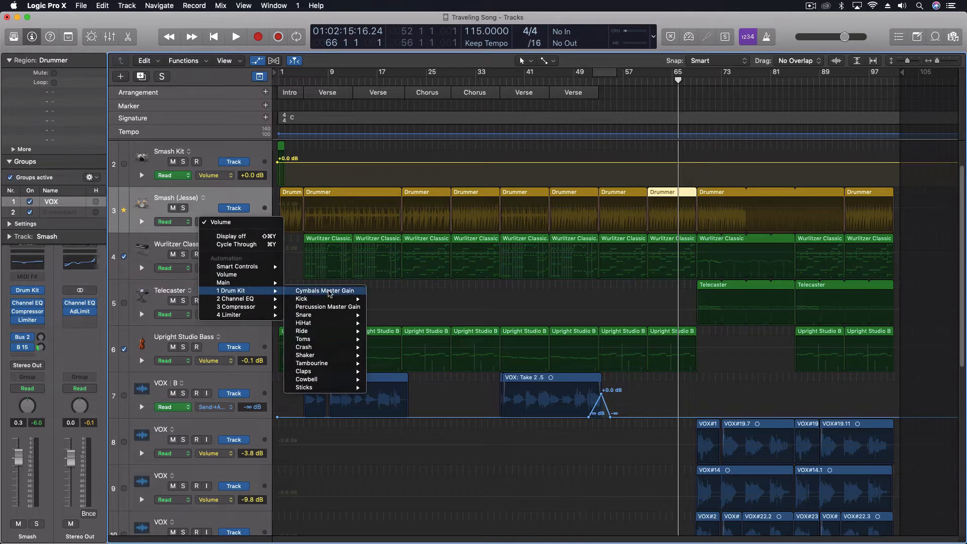
pyautogui.moveTo(330, 300)
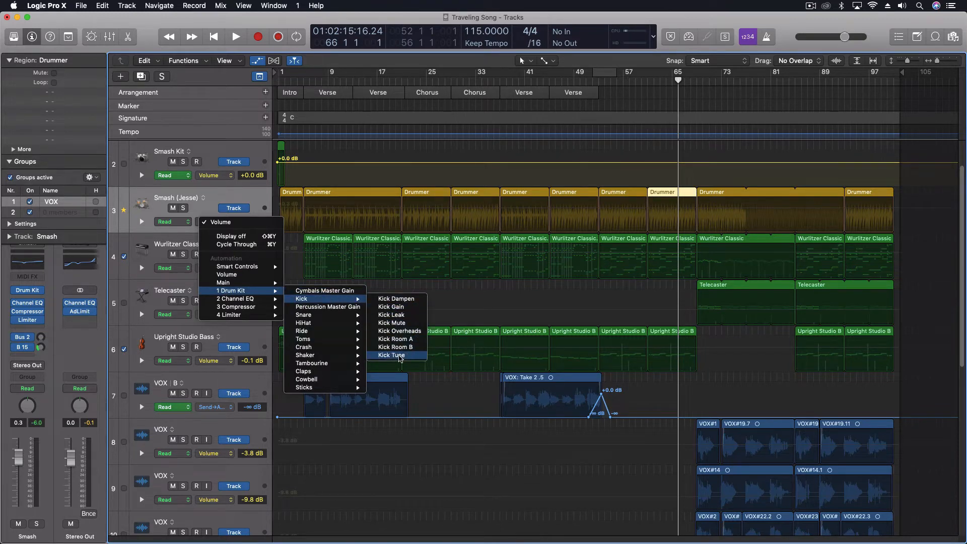
pyautogui.click(400, 357)
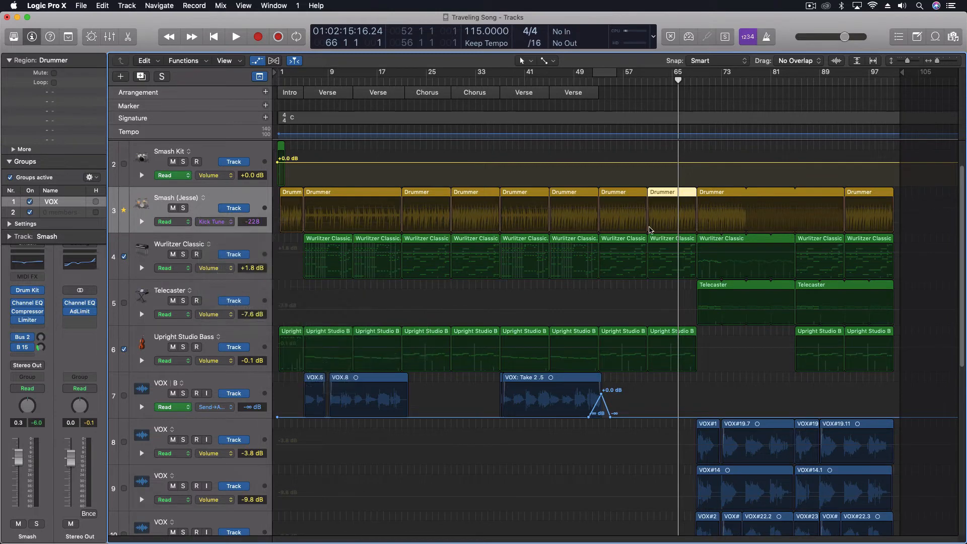
# Expand a second automation lane on the Smash (Jesse) track and assign it to the Drum Kit's Kick Dampen.
pyautogui.click(141, 222)
pyautogui.click(195, 252)
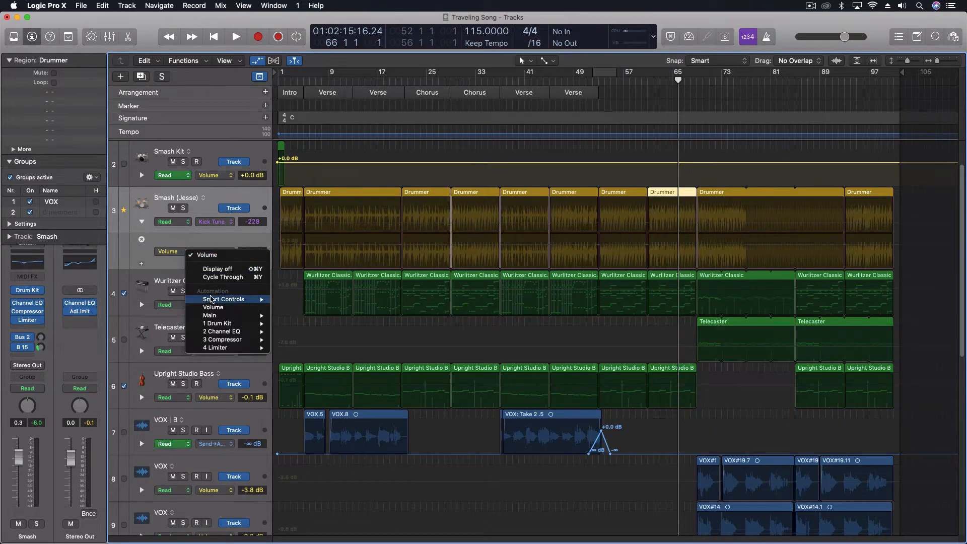
pyautogui.moveTo(225, 326)
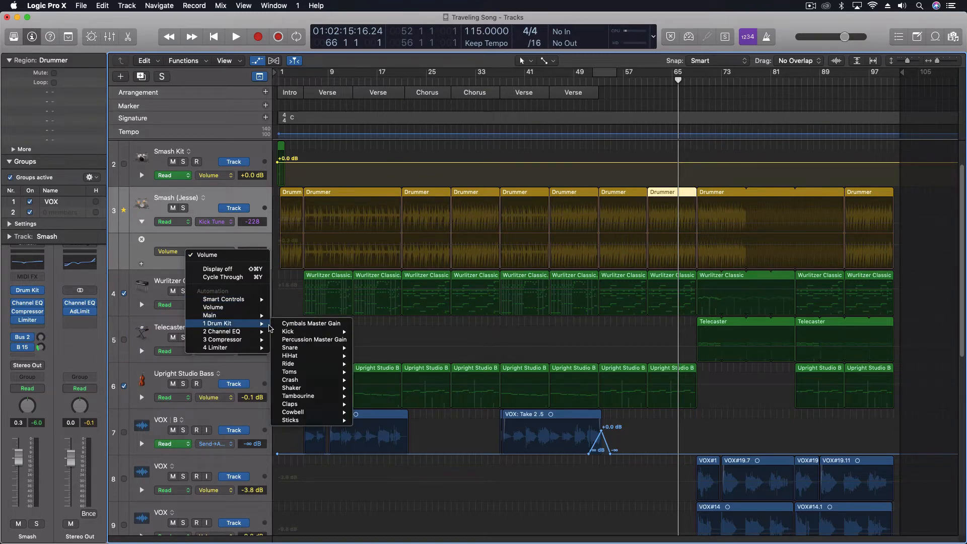
pyautogui.moveTo(308, 331)
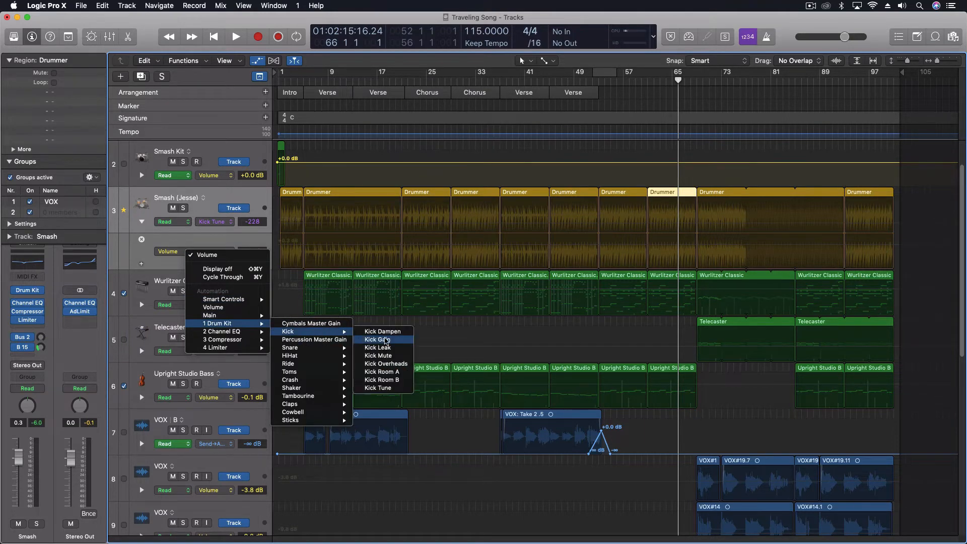
pyautogui.click(403, 331)
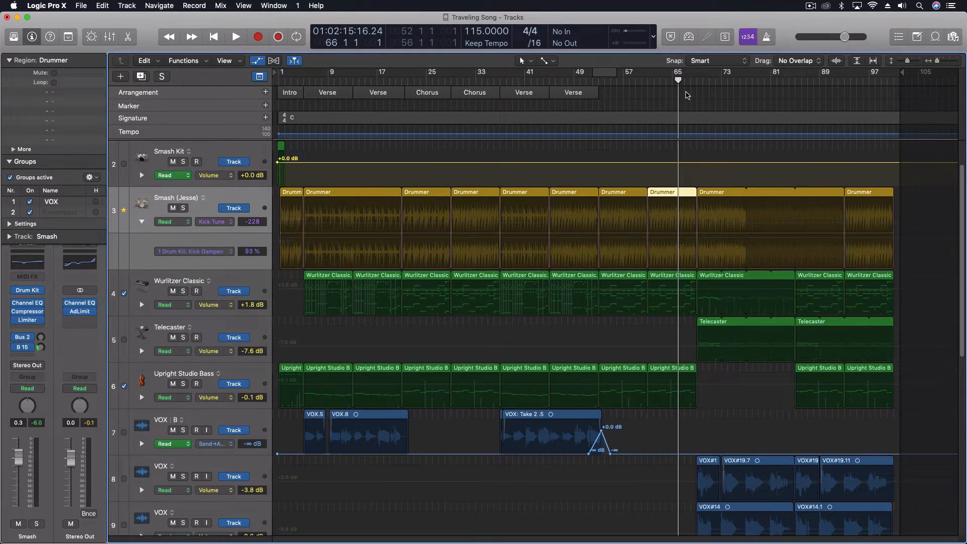
# Draw a Kick Tune automation ramp from -228 cent just after bar 67 down to -500 cent at bar 69.
pyautogui.press('super+Right')
pyautogui.press('super+Right')
pyautogui.press('super+Right')
pyautogui.press('super+Right')
pyautogui.press('super+Right')
pyautogui.press('super+Right')
pyautogui.press('super+Right')
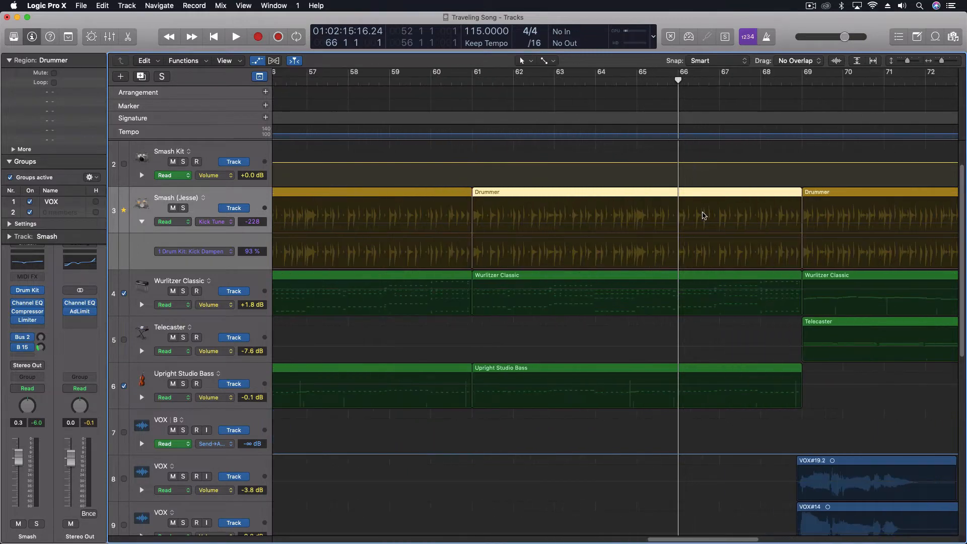
pyautogui.hscroll(5, 730, 227)
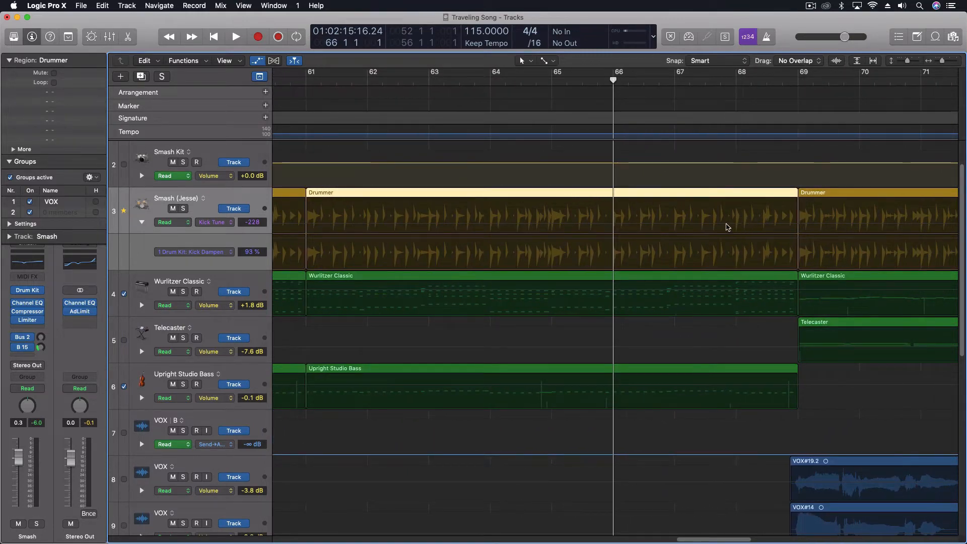
pyautogui.click(704, 227)
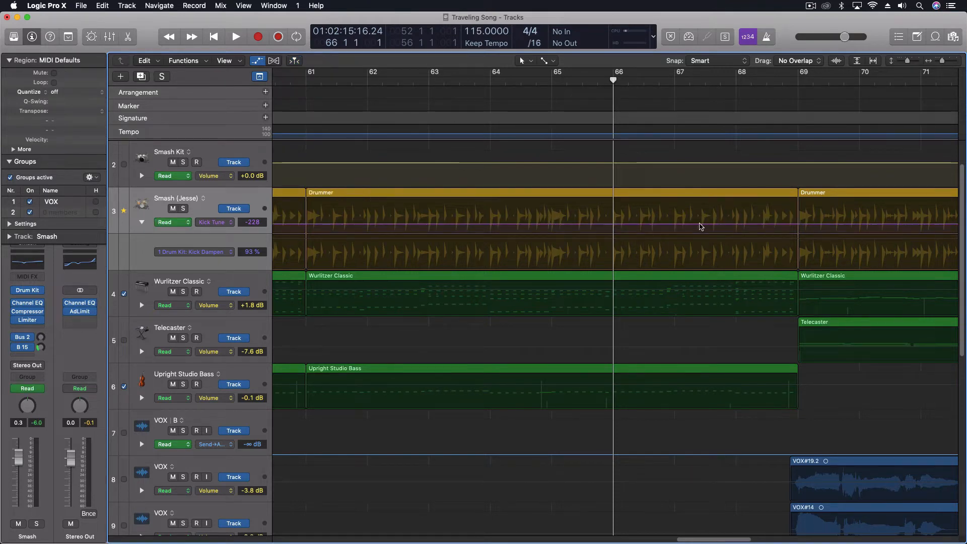
pyautogui.click(700, 224)
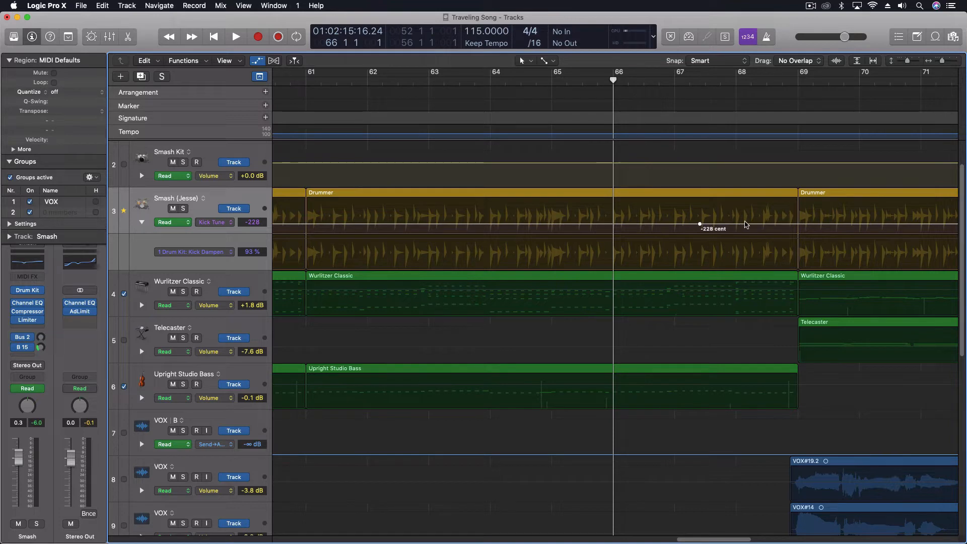
pyautogui.click(746, 224)
pyautogui.moveTo(746, 224); pyautogui.dragTo(798, 233)
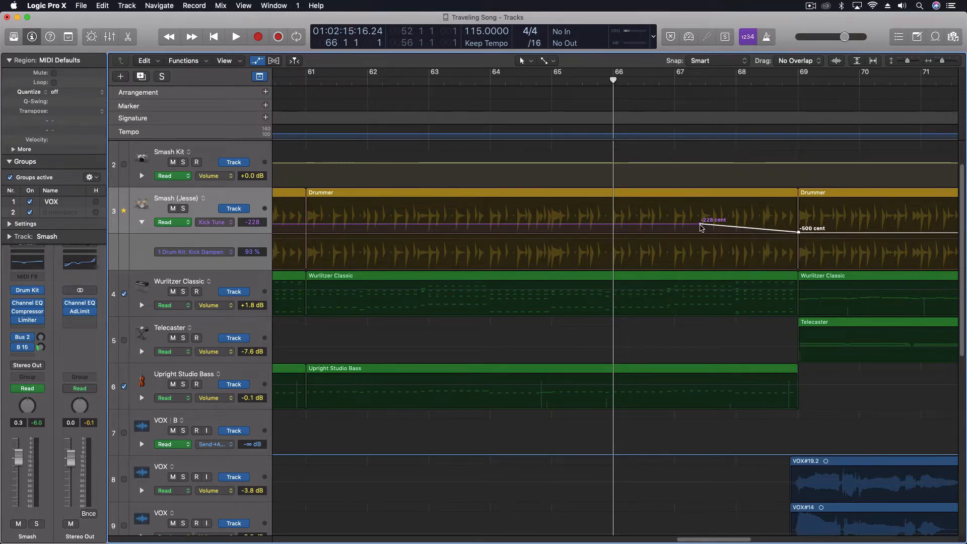
pyautogui.moveTo(700, 224)
pyautogui.mouseDown()
pyautogui.moveTo(725, 224)
pyautogui.moveTo(684, 224)
pyautogui.mouseUp()
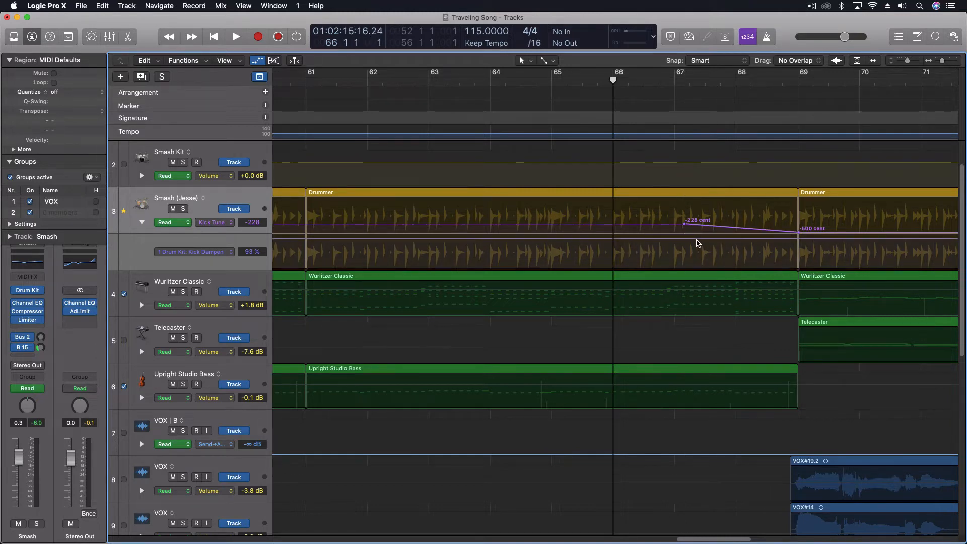
# Draw a Kick Dampen automation ramp from 93% just after bar 67 down to 41% at bar 69.
pyautogui.click(689, 239)
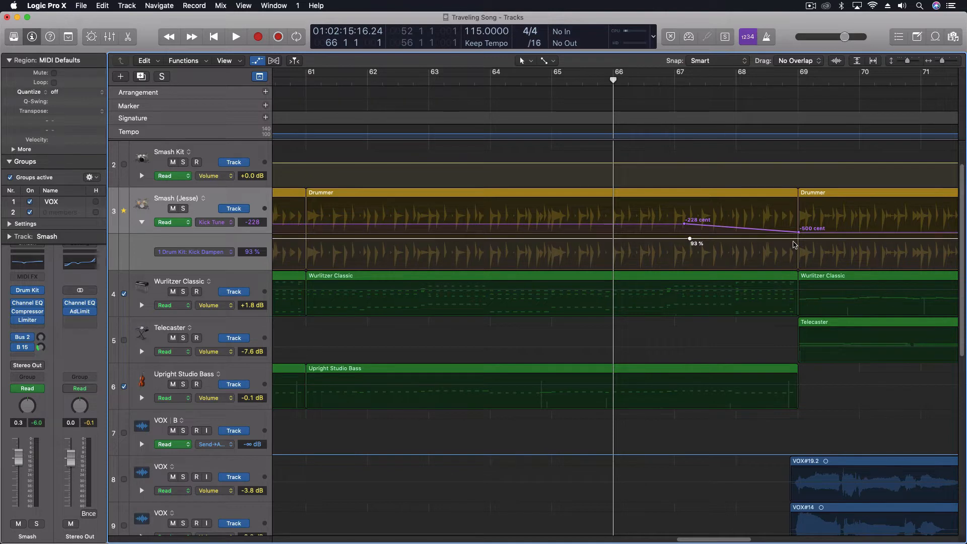
pyautogui.click(799, 239)
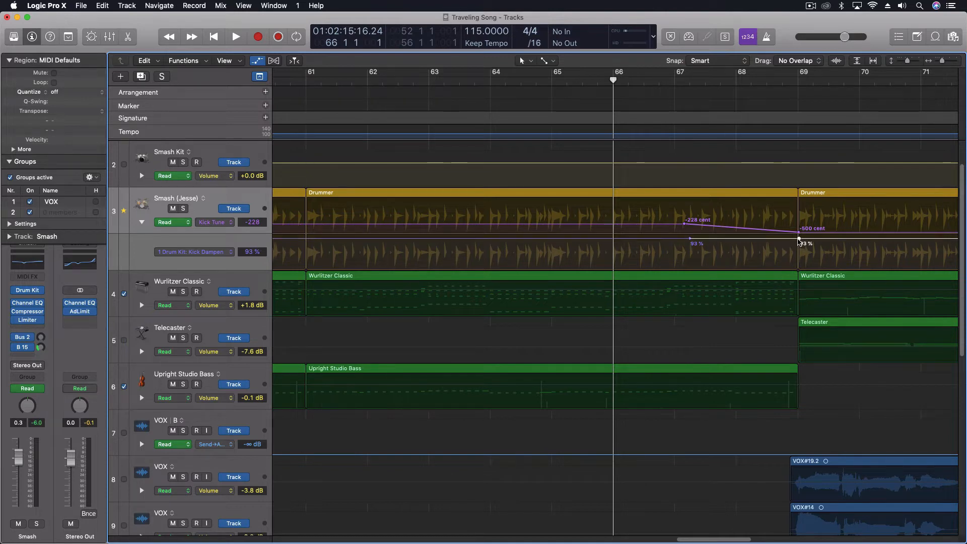
pyautogui.moveTo(798, 239); pyautogui.dragTo(798, 256)
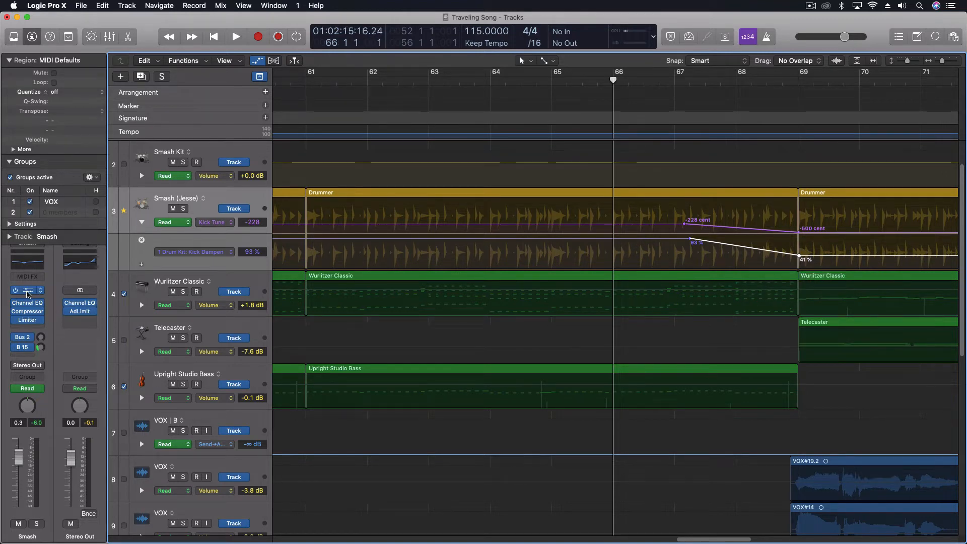
# Inspect the kick drum's Tune, Dampen and Gain controls in the Smash track's Drum Kit Designer, then close the plug-in window.
pyautogui.click(28, 291)
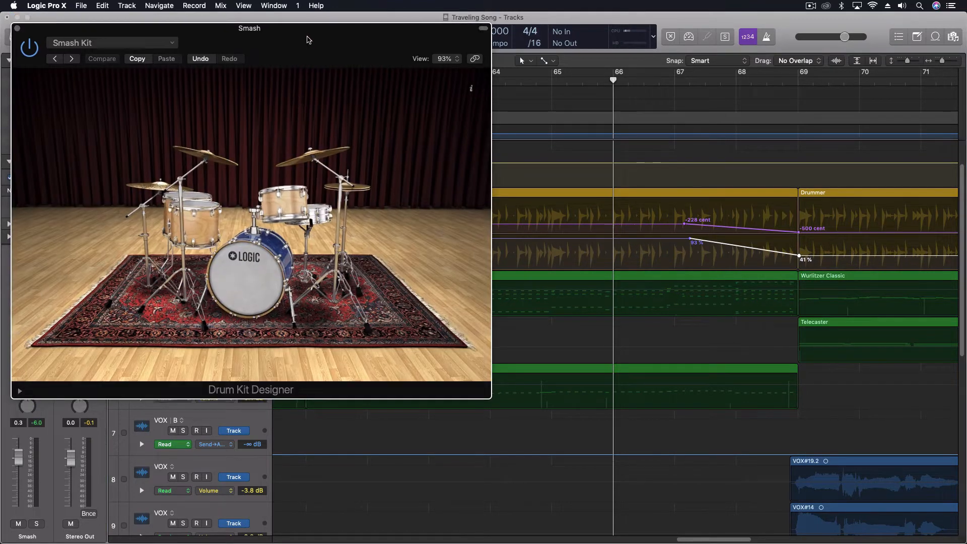
pyautogui.moveTo(309, 39); pyautogui.dragTo(430, 56)
pyautogui.click(370, 296)
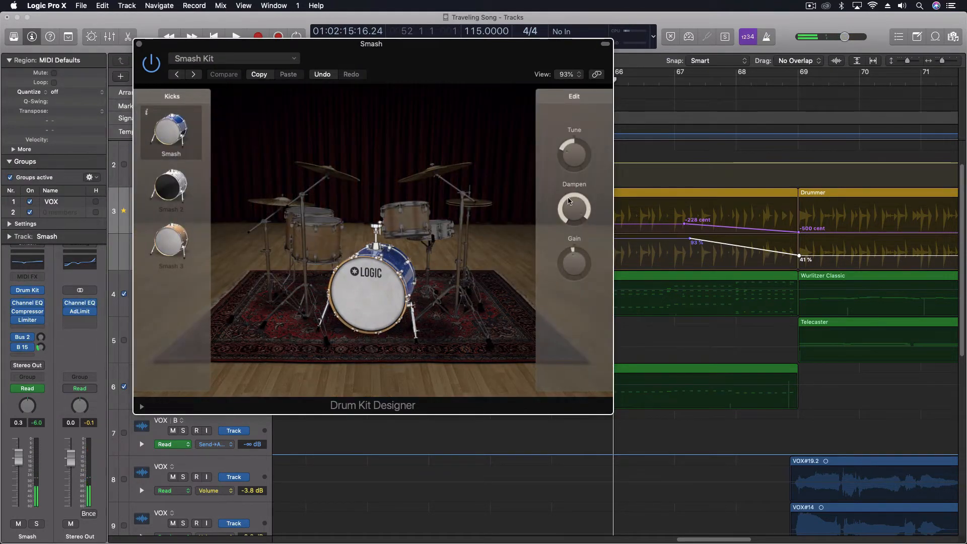
pyautogui.moveTo(572, 259)
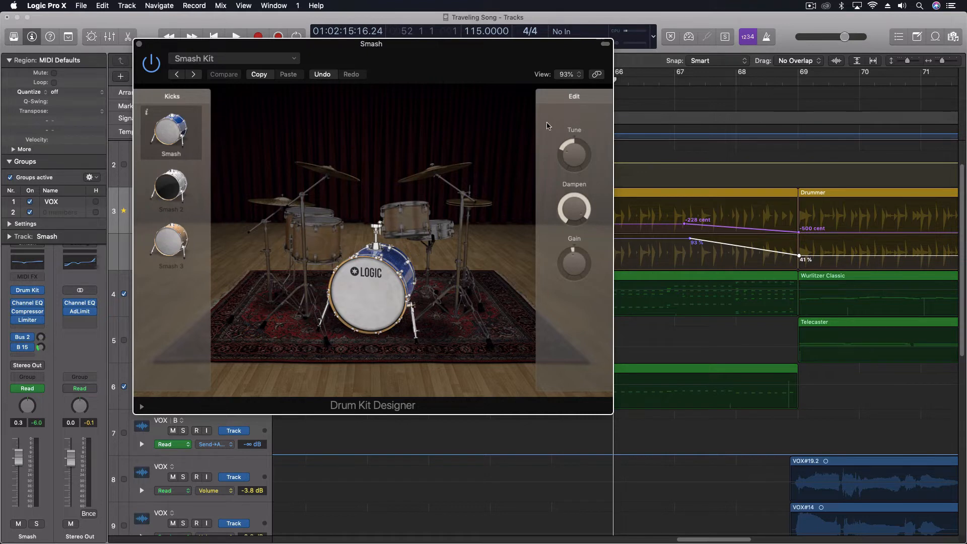
pyautogui.moveTo(568, 157)
pyautogui.moveTo(572, 202)
pyautogui.click(139, 44)
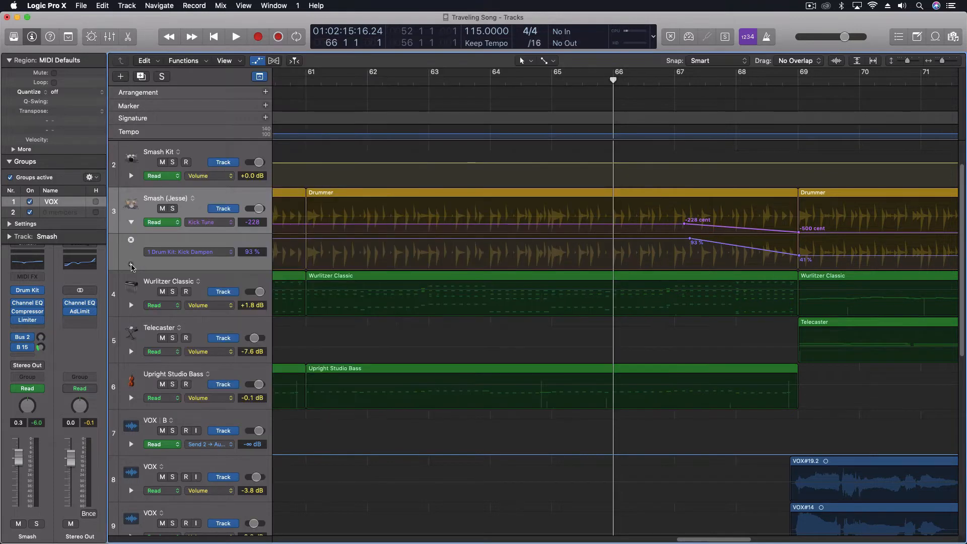
pyautogui.click(131, 265)
pyautogui.click(191, 288)
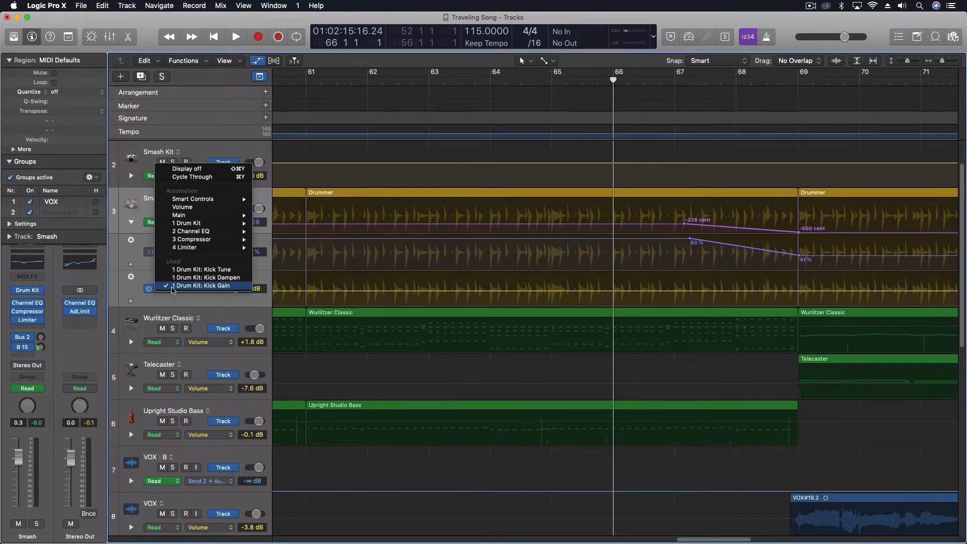
pyautogui.moveTo(212, 223)
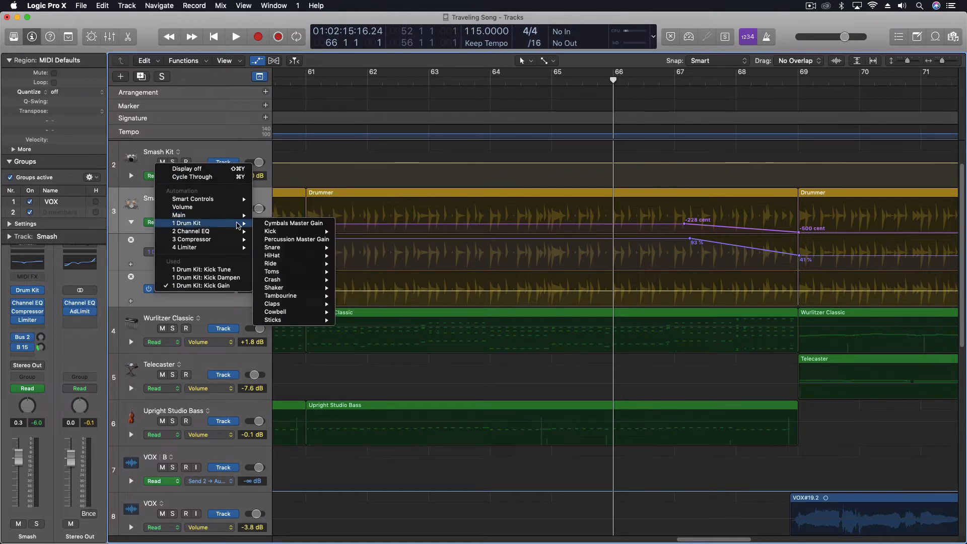
pyautogui.moveTo(288, 233)
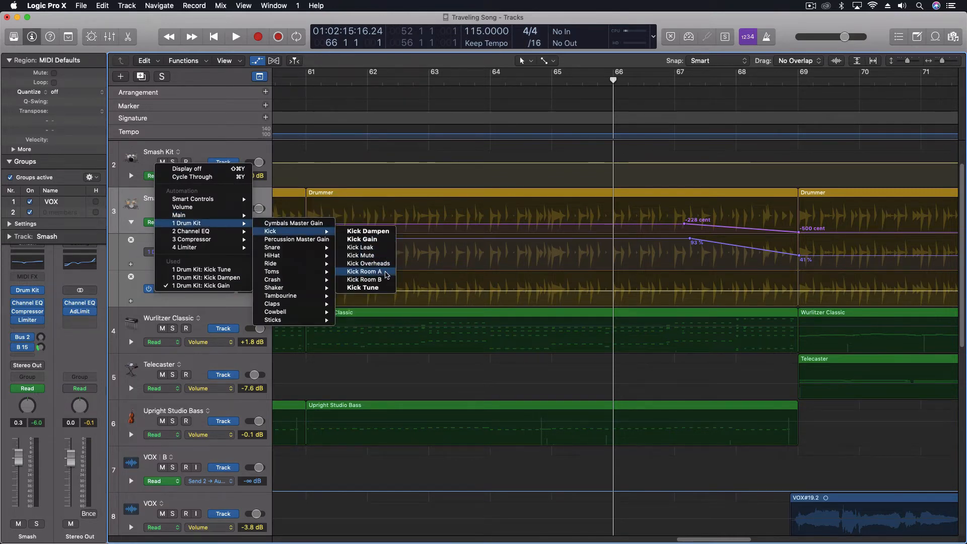
pyautogui.click(344, 287)
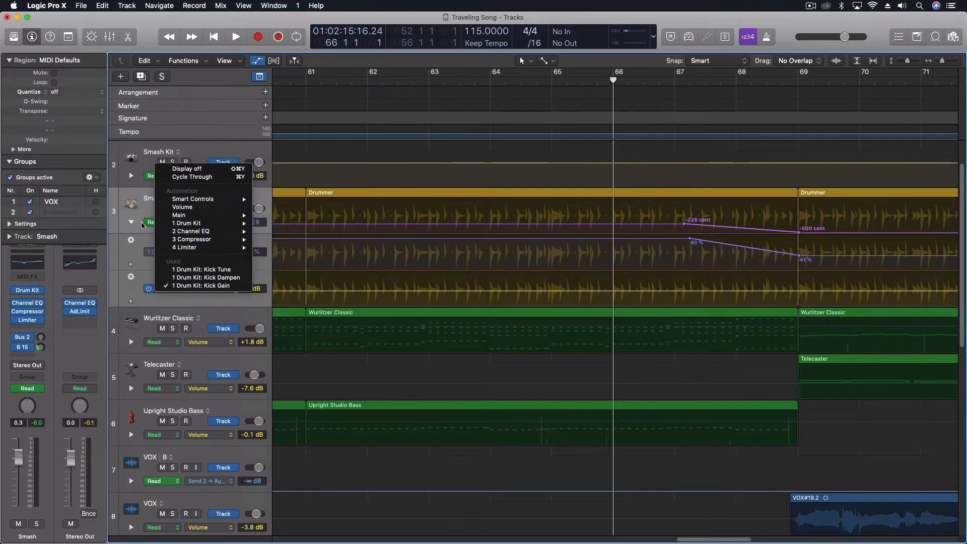
pyautogui.click(131, 277)
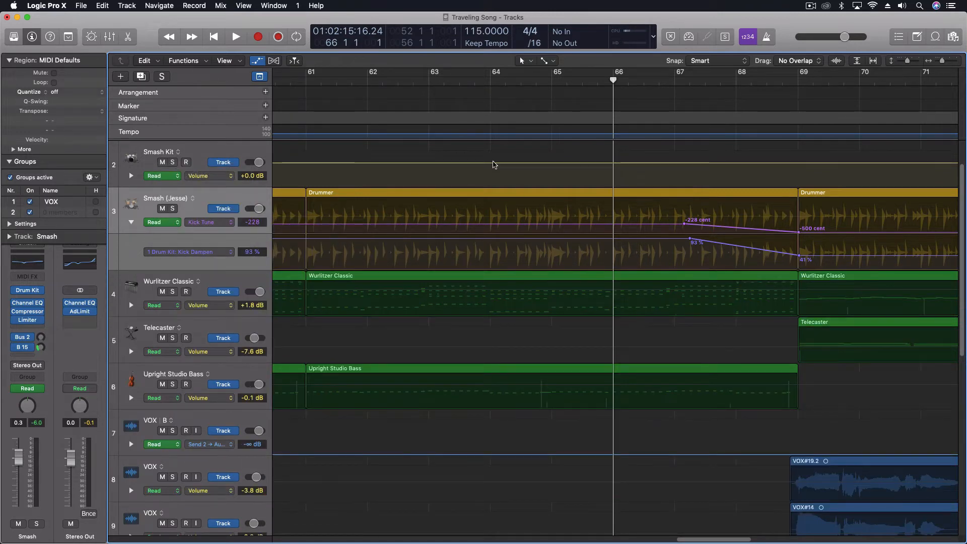
# Play the song from bar 66 through the kick transition, solo the Smash (Jesse) track, and stop playback.
pyautogui.press('space')
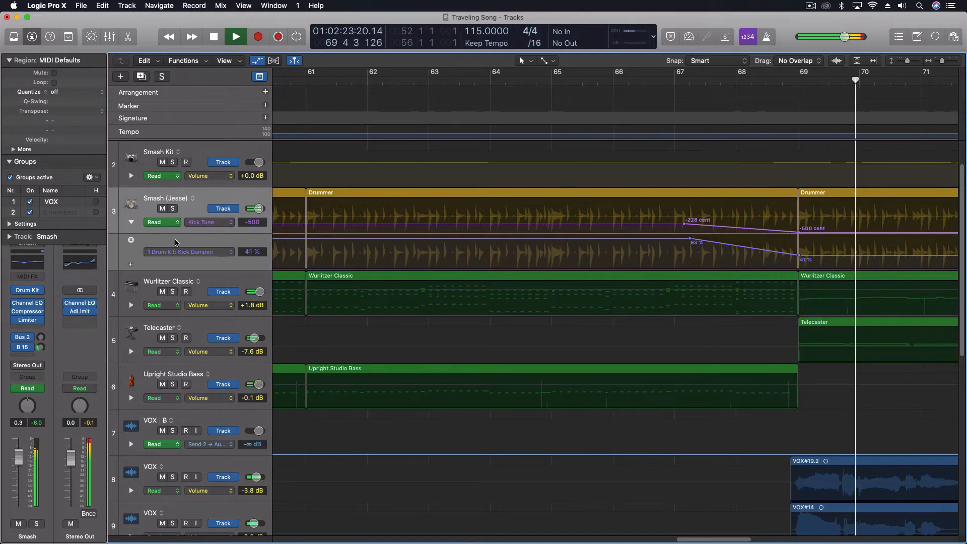
pyautogui.click(174, 208)
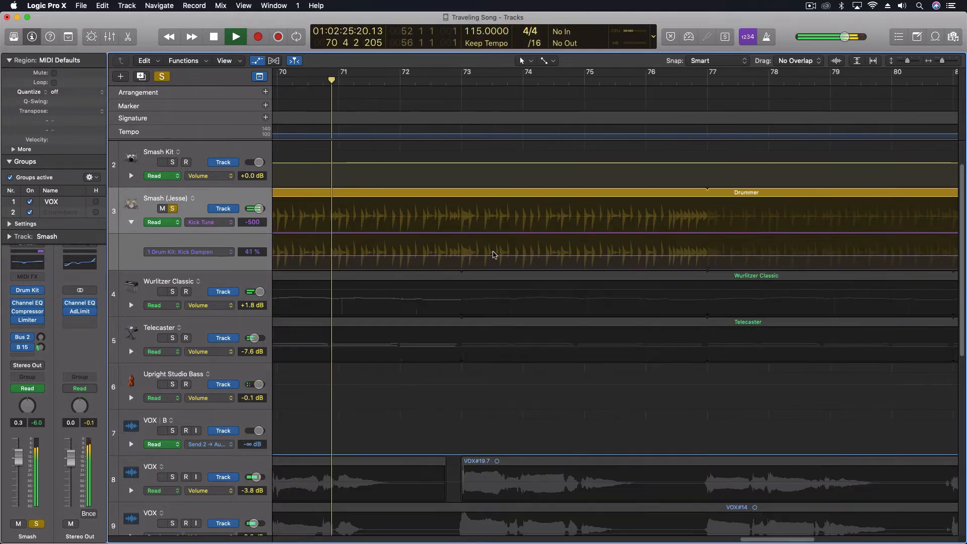
pyautogui.press('space')
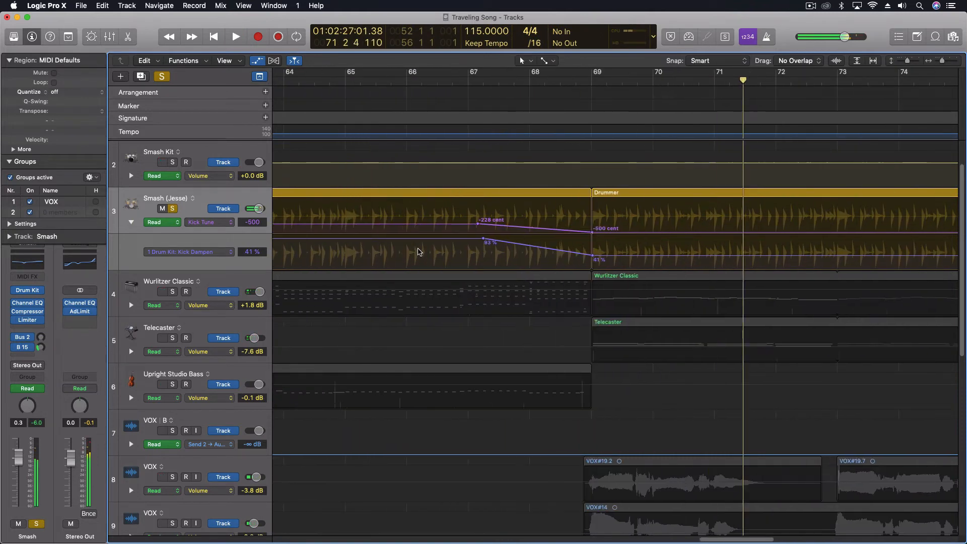
# Replay the soloed drums from between bars 66 and 67 and lower the Kick Dampen automation point at bar 69 to 18%.
pyautogui.doubleClick(436, 79)
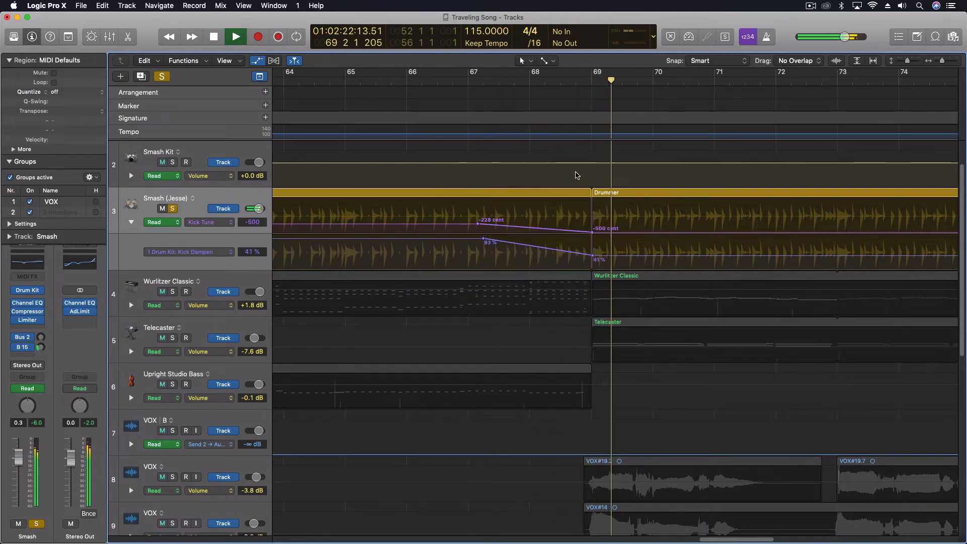
pyautogui.moveTo(595, 260); pyautogui.dragTo(593, 264)
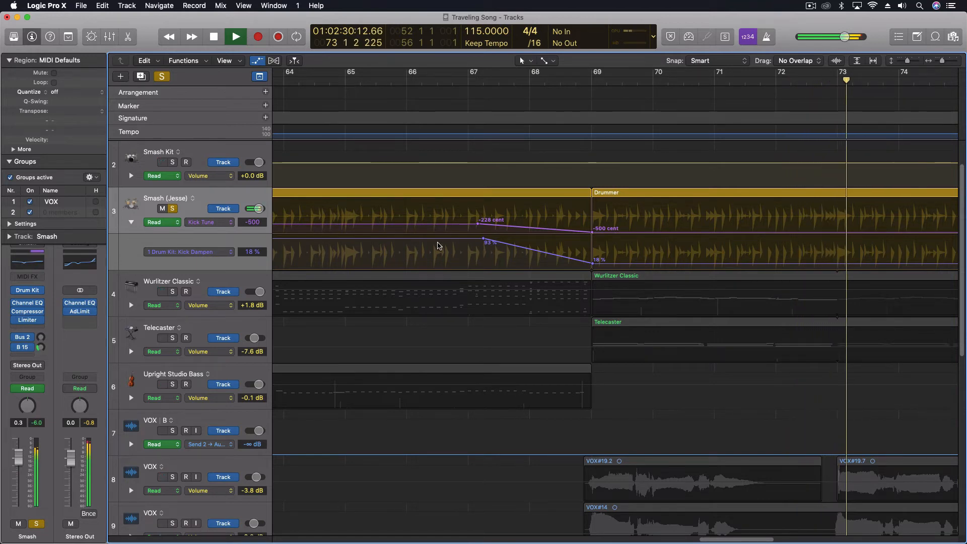
pyautogui.press('space')
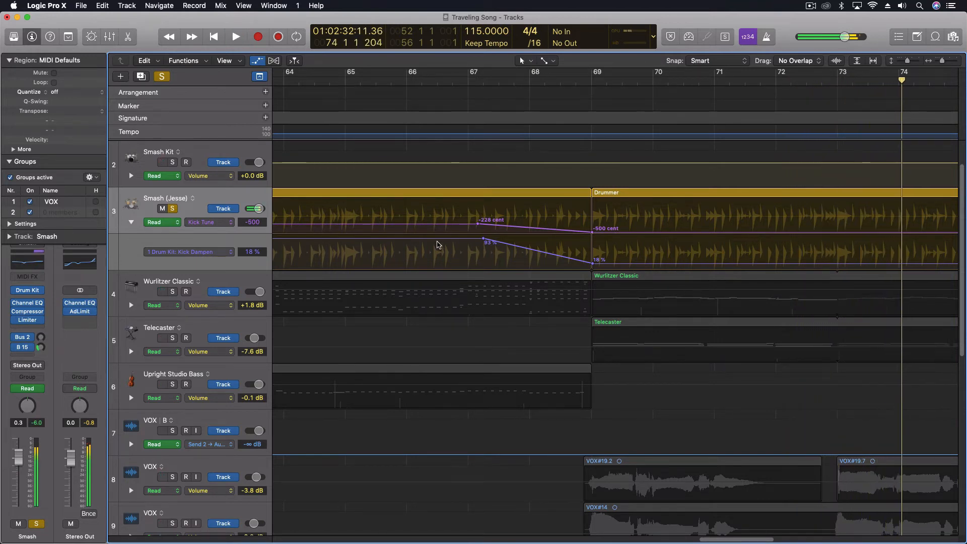
pyautogui.click(403, 80)
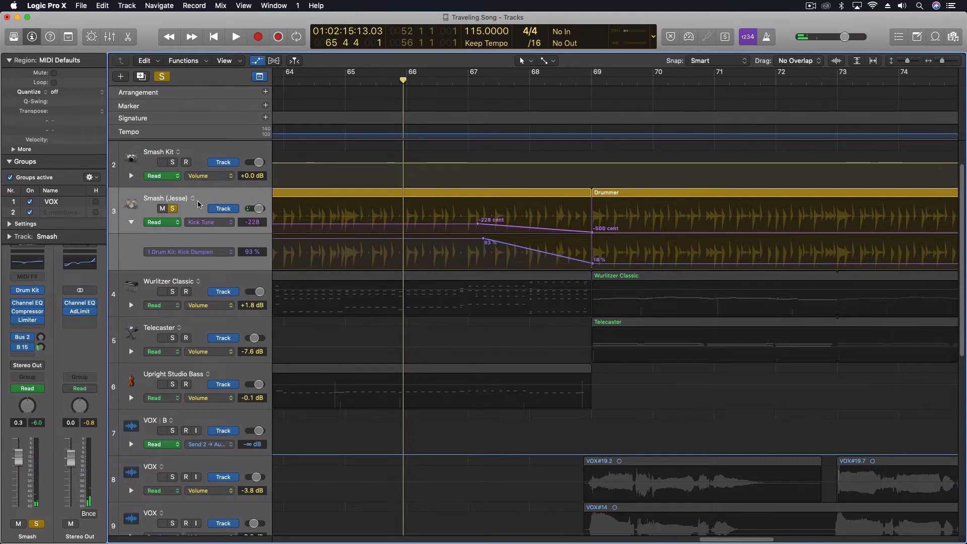
# Unsolo the Smash (Jesse) track and play the full mix from about bar 60 to bar 77.
pyautogui.press('super+Left')
pyautogui.press('super+Left')
pyautogui.press('super+Left')
pyautogui.press('super+Left')
pyautogui.press('super+Left')
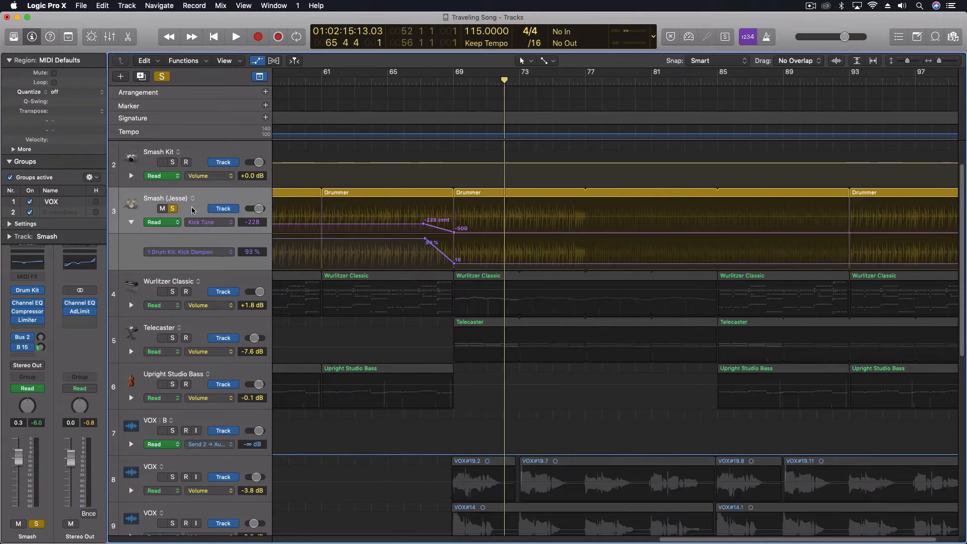
pyautogui.press('super+Left')
pyautogui.click(173, 209)
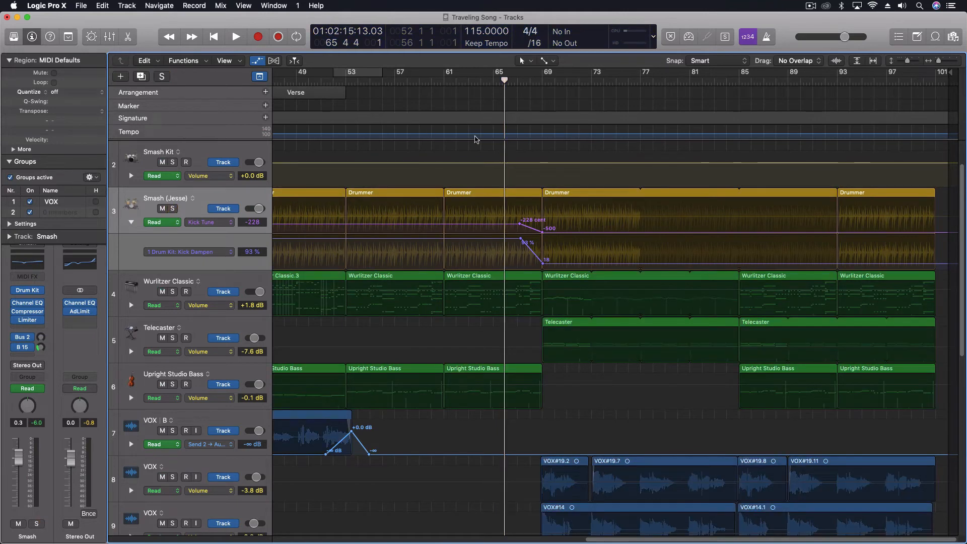
pyautogui.click(436, 81)
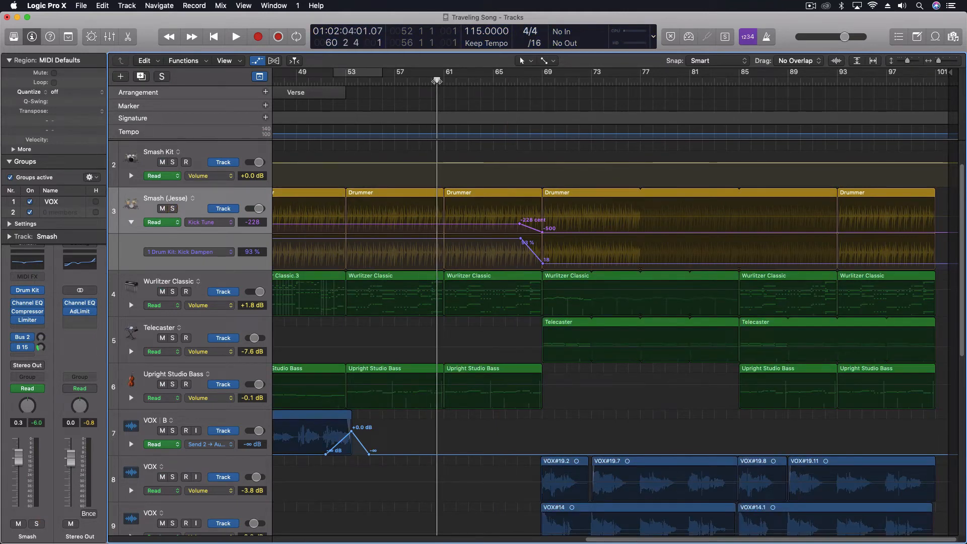
pyautogui.press('space')
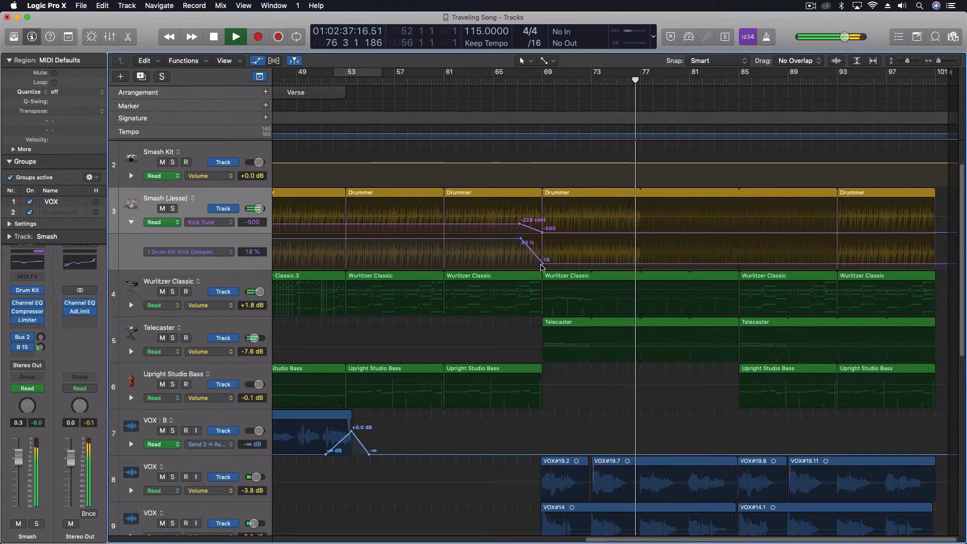
pyautogui.press('space')
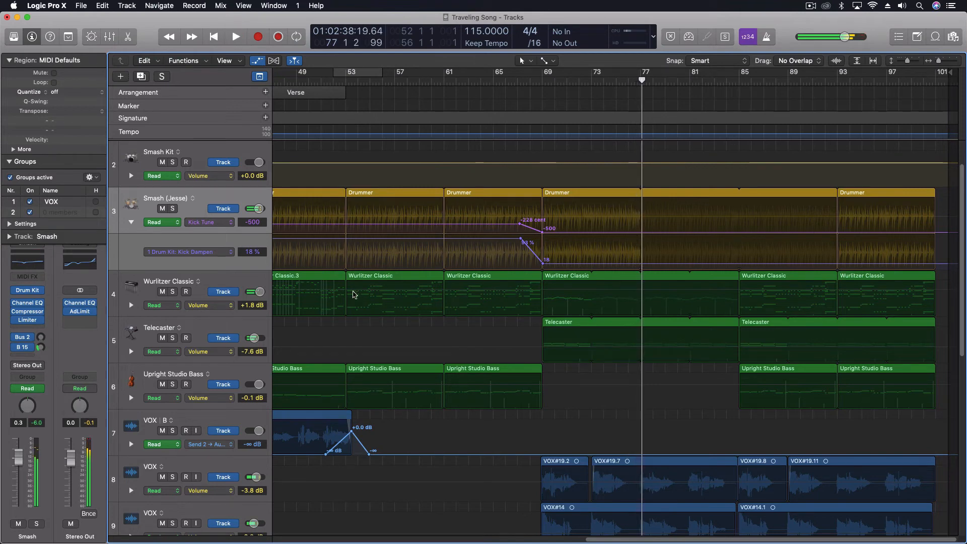
# Add a third automation lane to the Smash (Jesse) track showing the Drum Kit's Kick Gain.
pyautogui.click(131, 265)
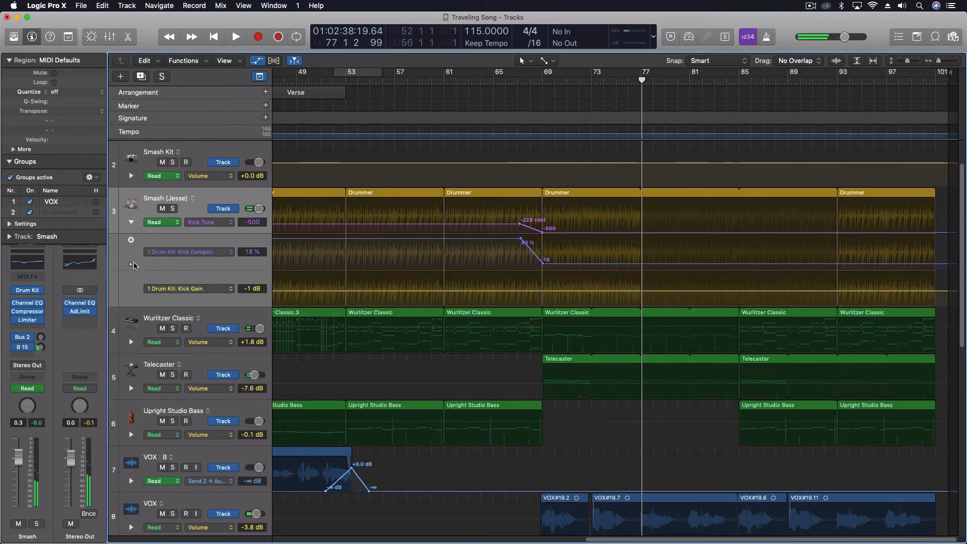
pyautogui.click(187, 289)
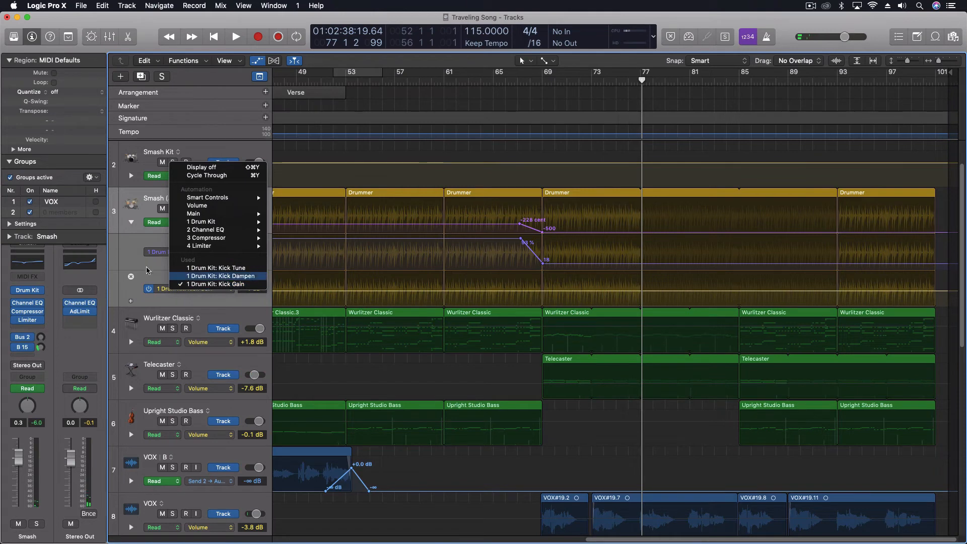
pyautogui.click(215, 285)
# Draw a Kick Gain automation rise from -1 dB between bars 66 and 67, through 0 and +2, to +3 dB at bar 69.
pyautogui.click(512, 292)
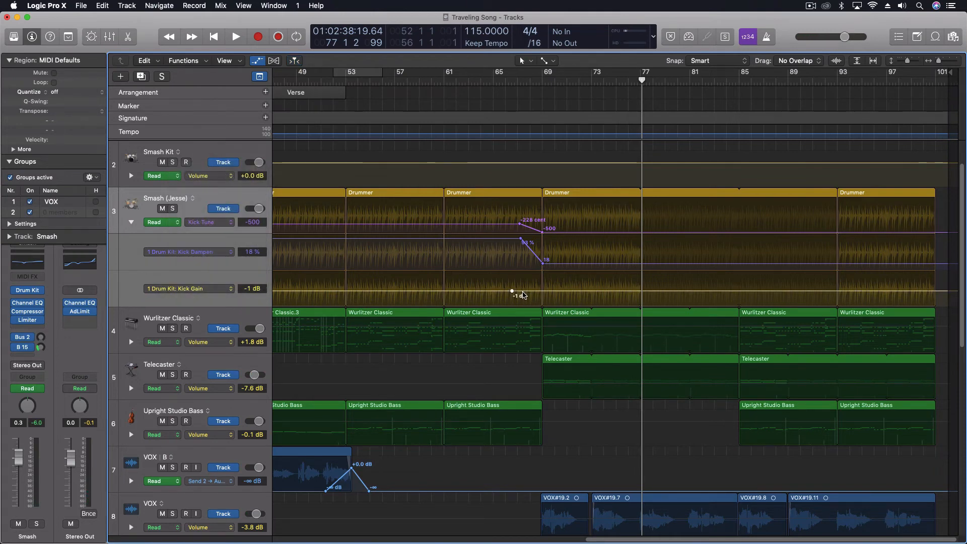
pyautogui.click(525, 291)
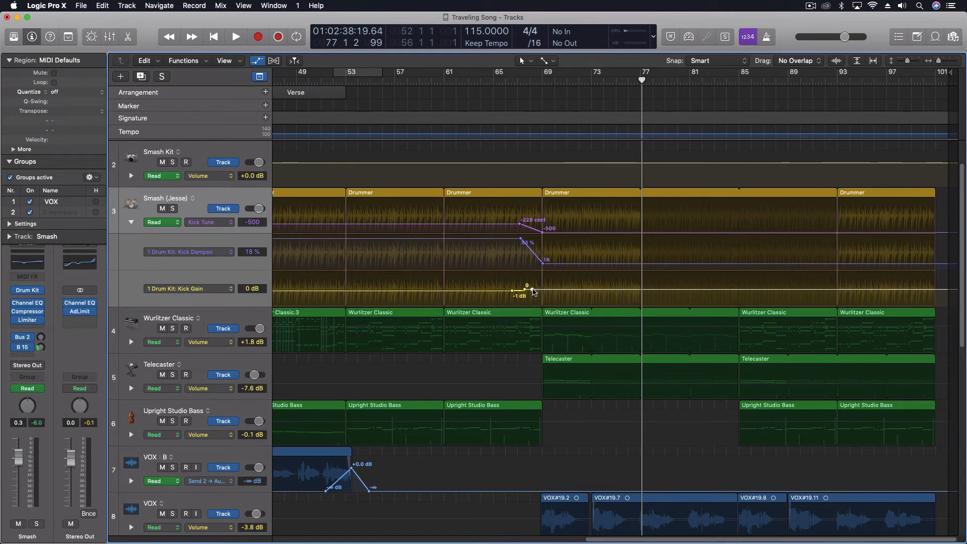
pyautogui.moveTo(534, 292); pyautogui.dragTo(542, 285)
# Play the full mix from about bar 65 to bar 73 to audition the kick gain transition.
pyautogui.click(493, 79)
pyautogui.press('space')
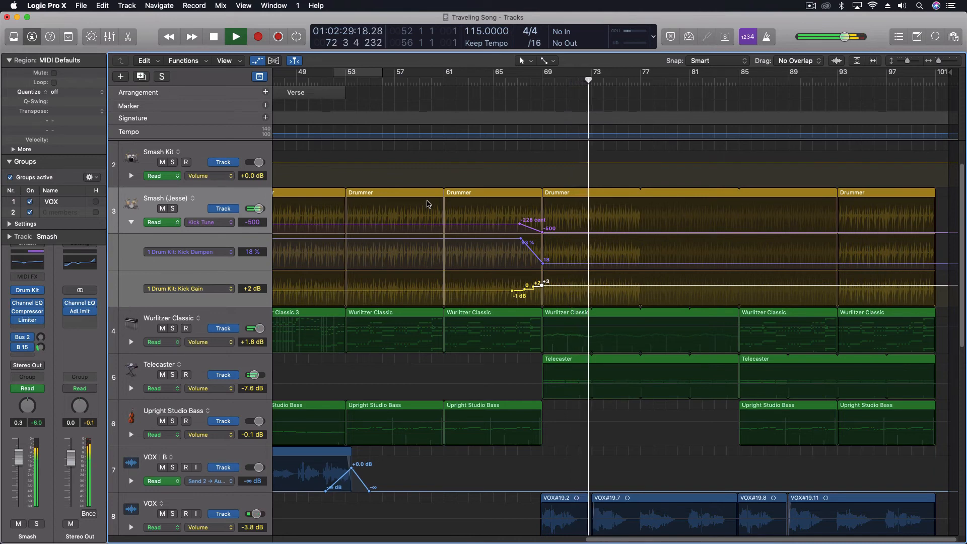
pyautogui.press('space')
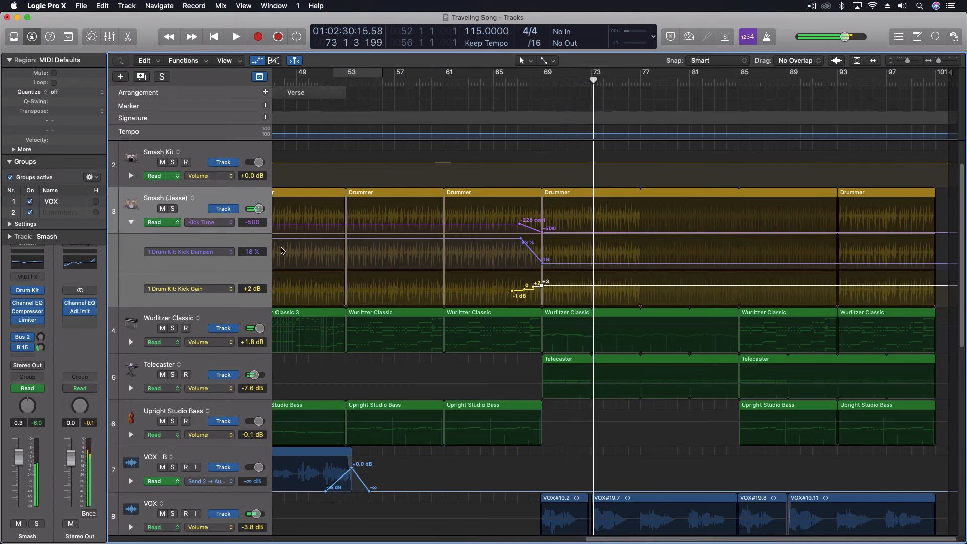